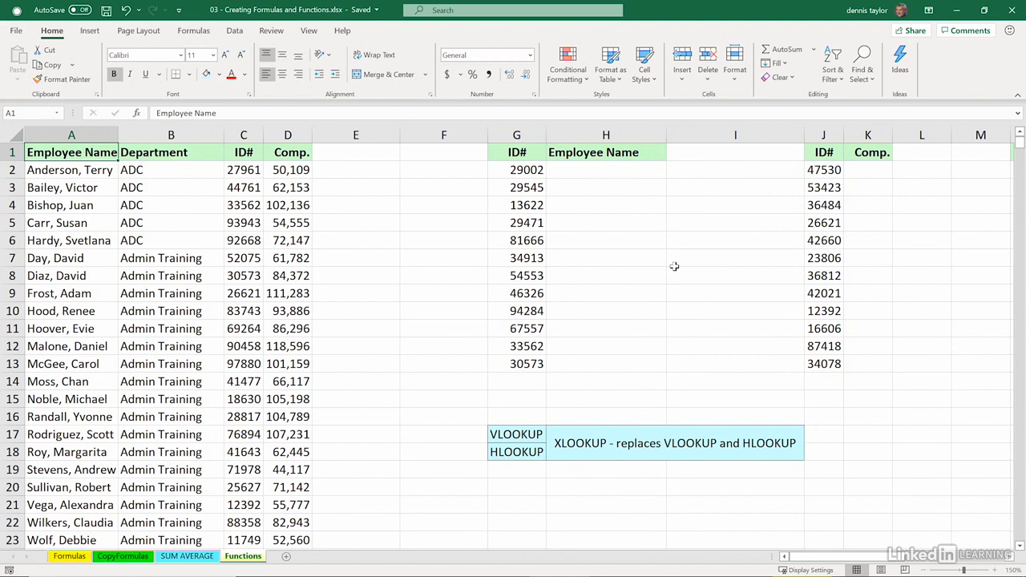
# Step: Enter =XLOOKUP(G2,C:C,A:A) in H2 to find the employee name by ID, and fill the formula down to H13
pyautogui.click(514, 170)
pyautogui.click(519, 185)
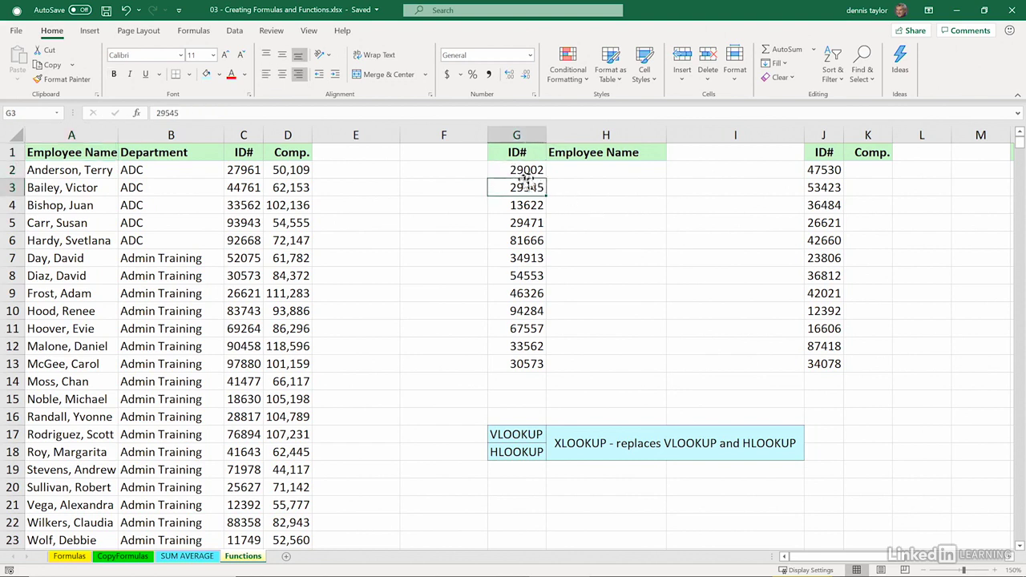
pyautogui.click(571, 168)
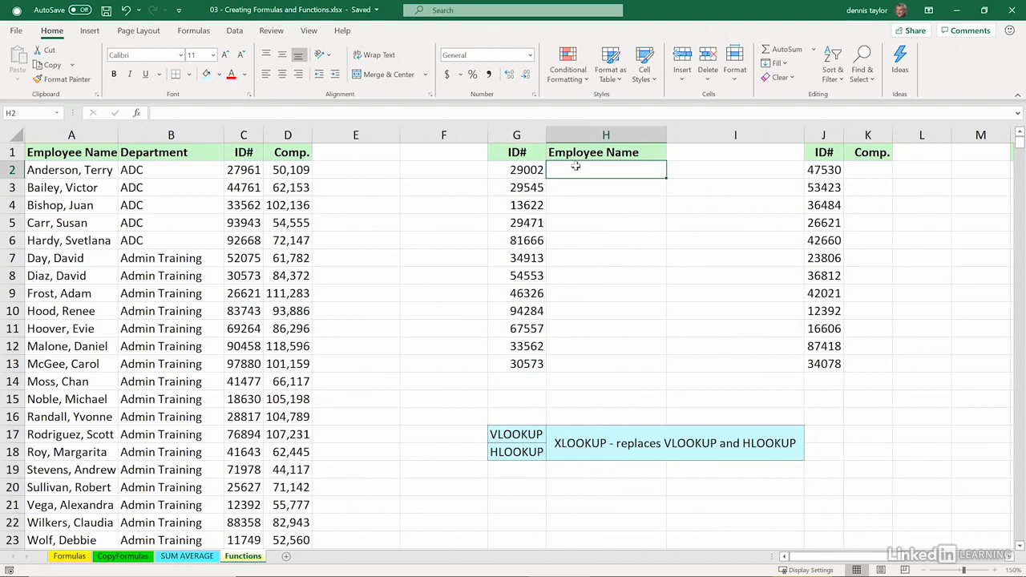
pyautogui.write('=xlookup')
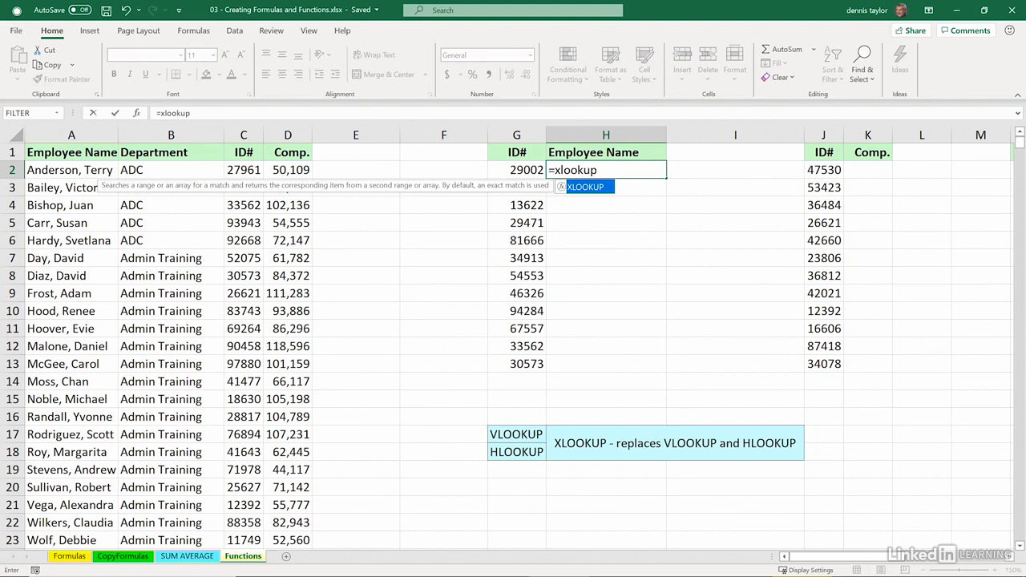
pyautogui.write('(')
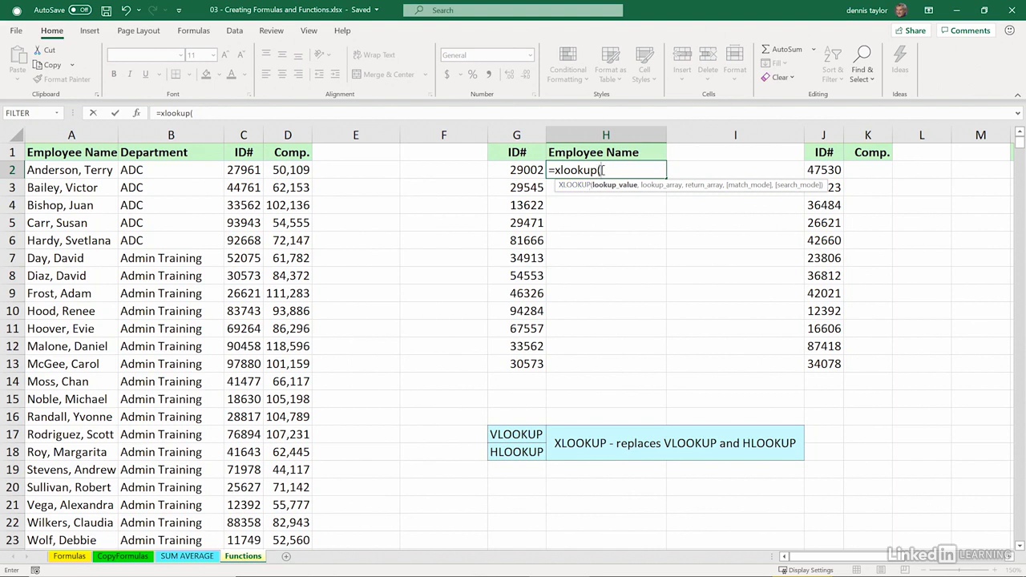
pyautogui.click(523, 165)
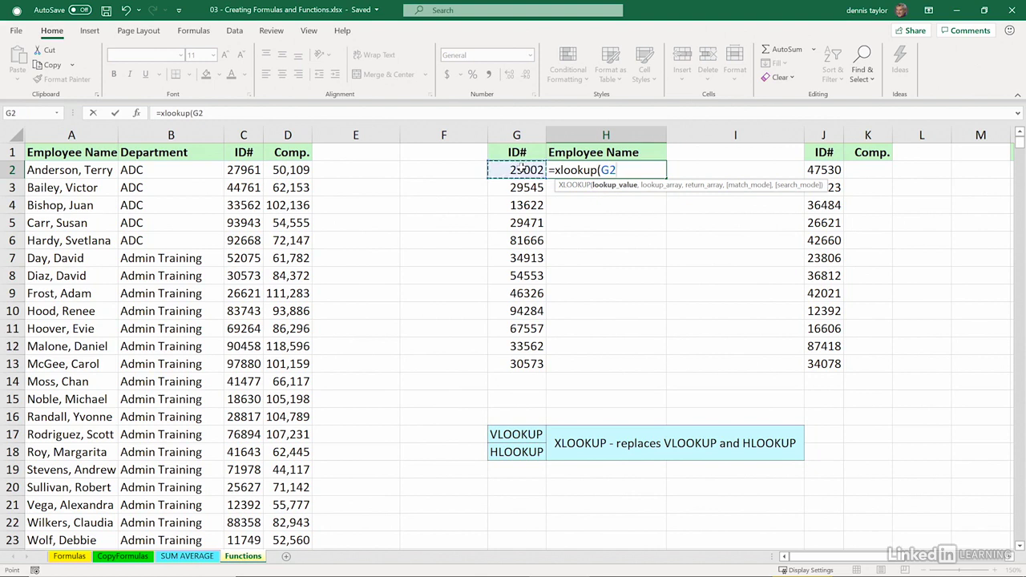
pyautogui.write(',')
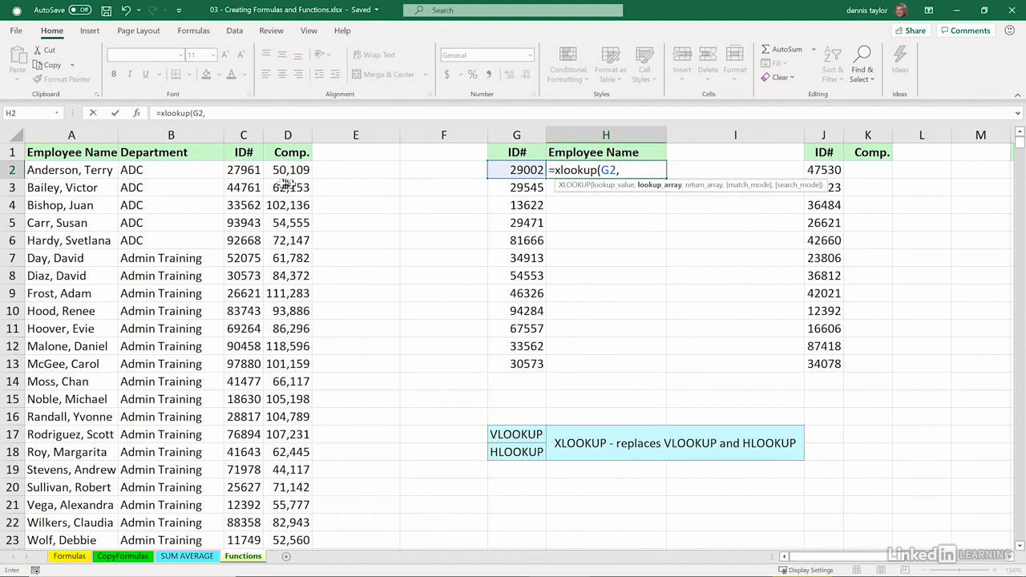
pyautogui.click(245, 134)
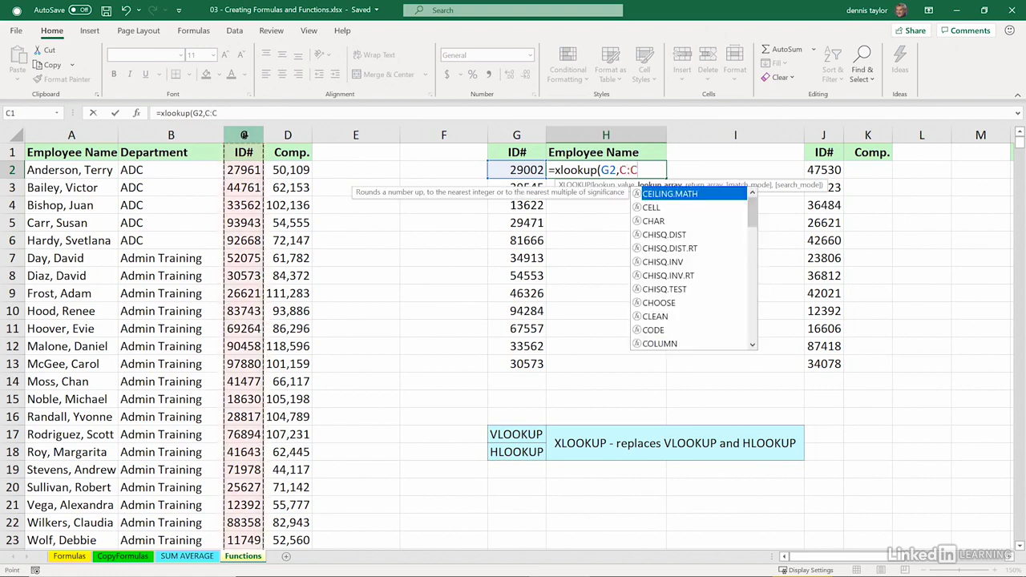
pyautogui.write(',')
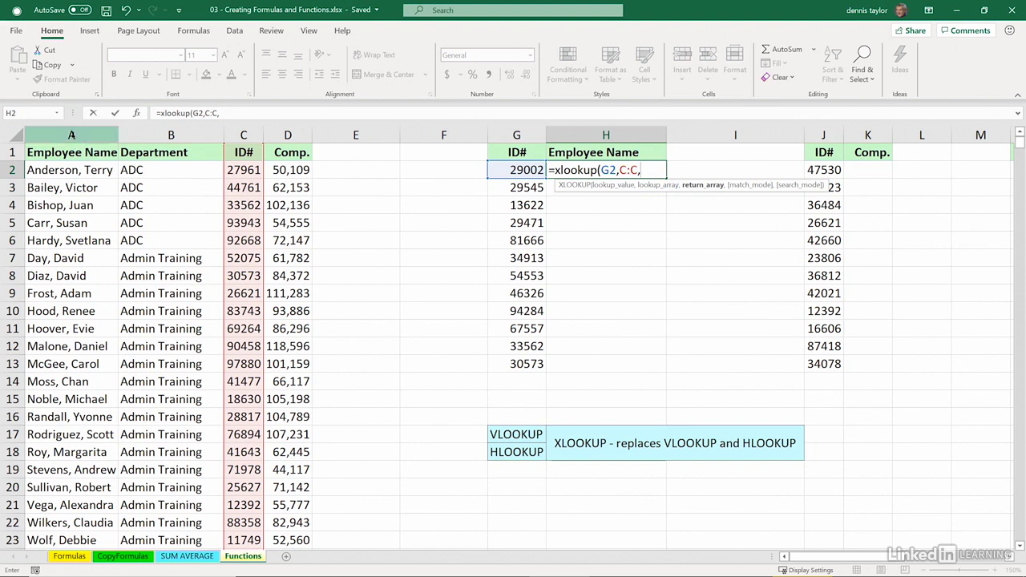
pyautogui.click(72, 136)
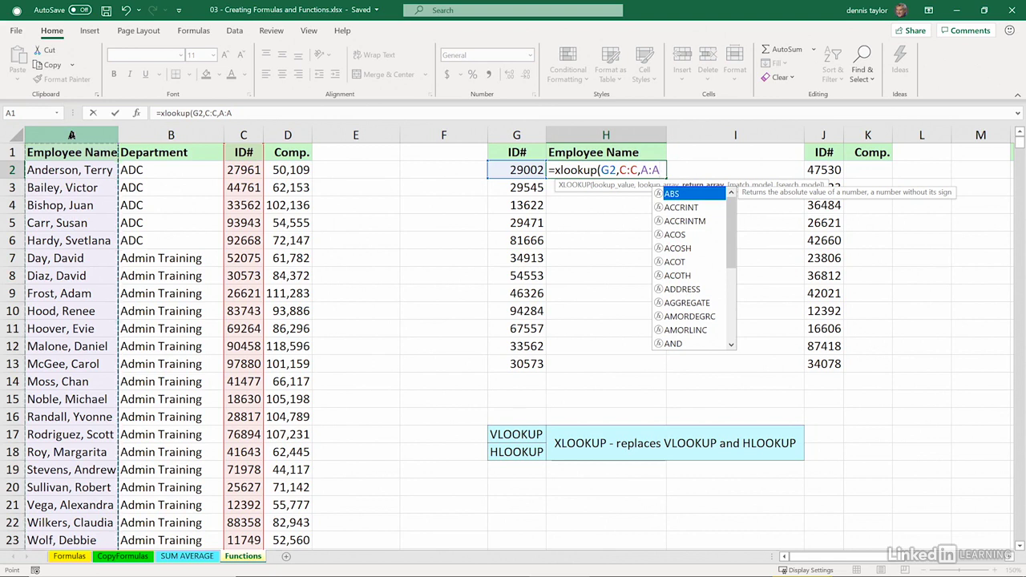
pyautogui.press('Return')
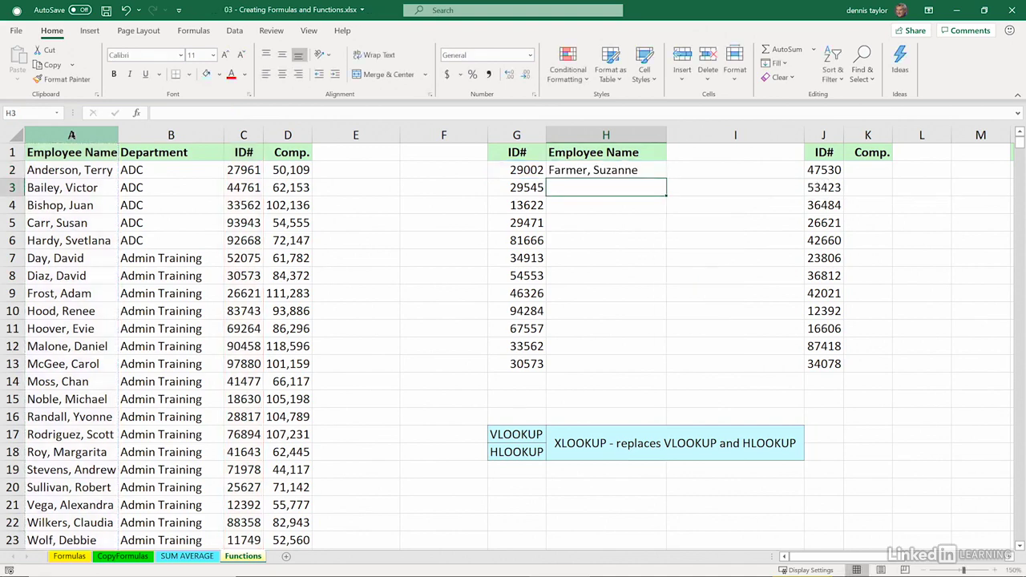
pyautogui.click(572, 171)
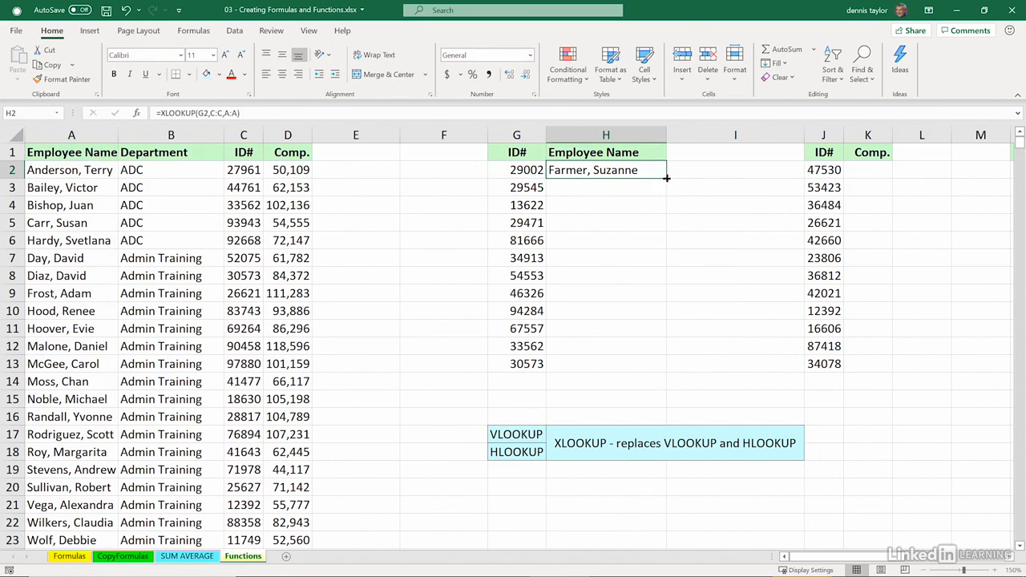
pyautogui.moveTo(666, 178); pyautogui.dragTo(655, 365)
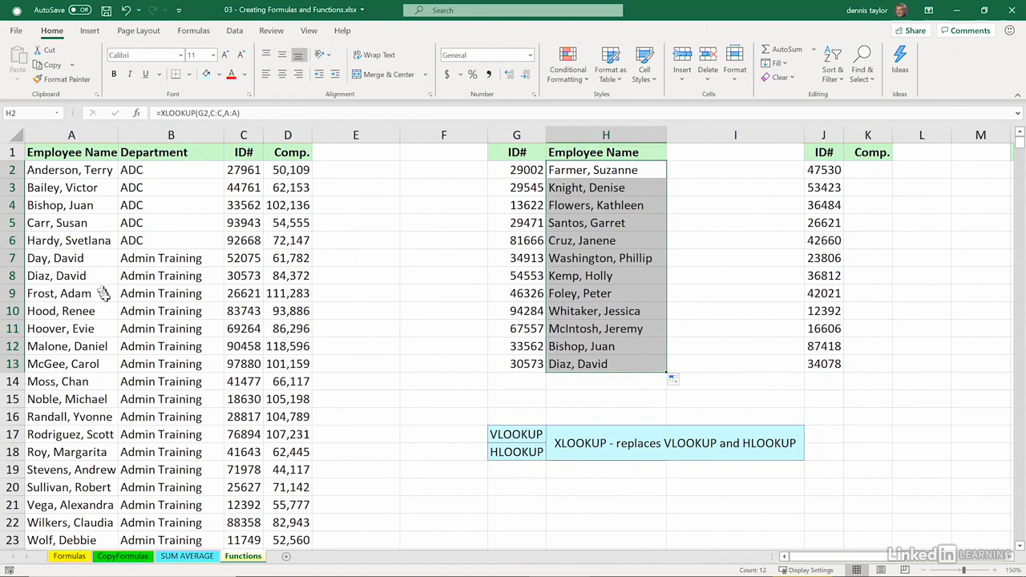
# Step: Check the names returned in H12 and H13 against the employee list and review the XLOOKUP arguments in H2
pyautogui.click(515, 364)
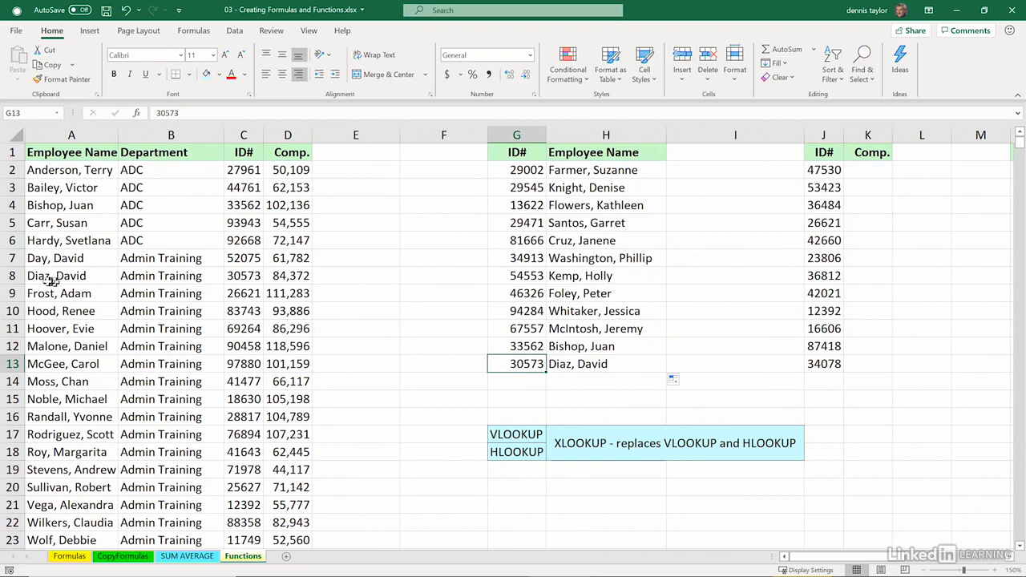
pyautogui.moveTo(44, 276); pyautogui.dragTo(242, 276)
pyautogui.click(243, 276)
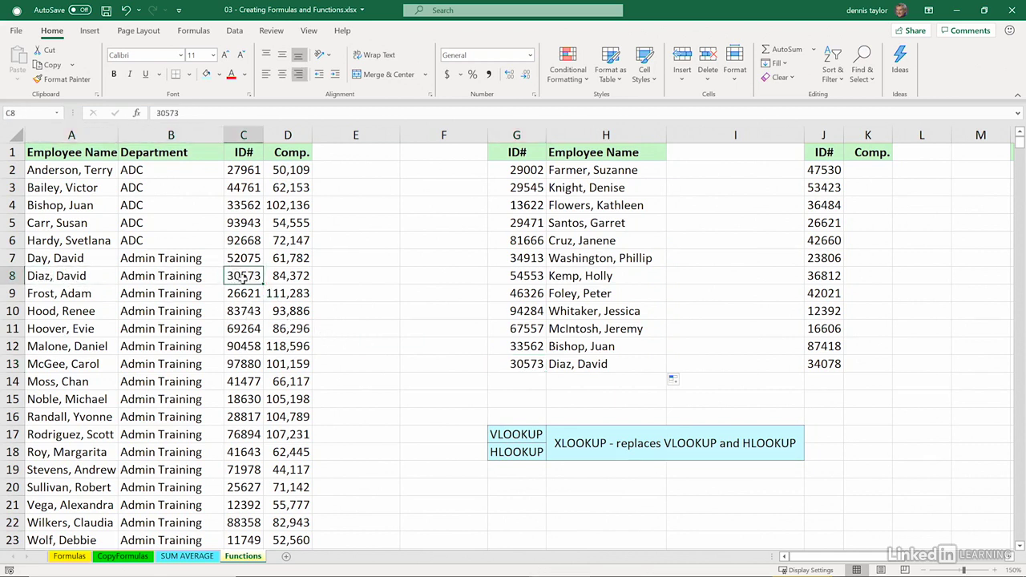
pyautogui.click(540, 347)
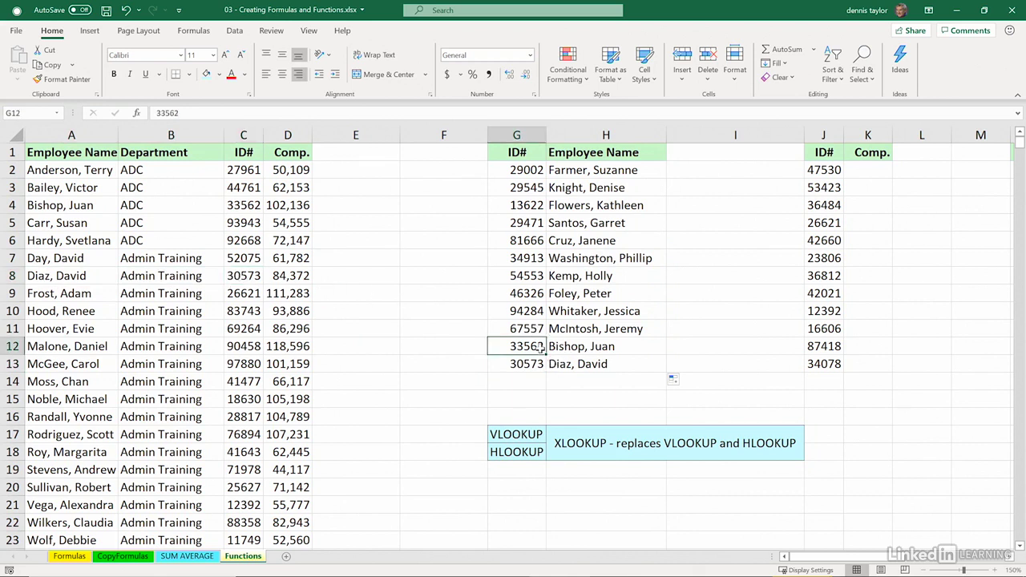
pyautogui.click(566, 346)
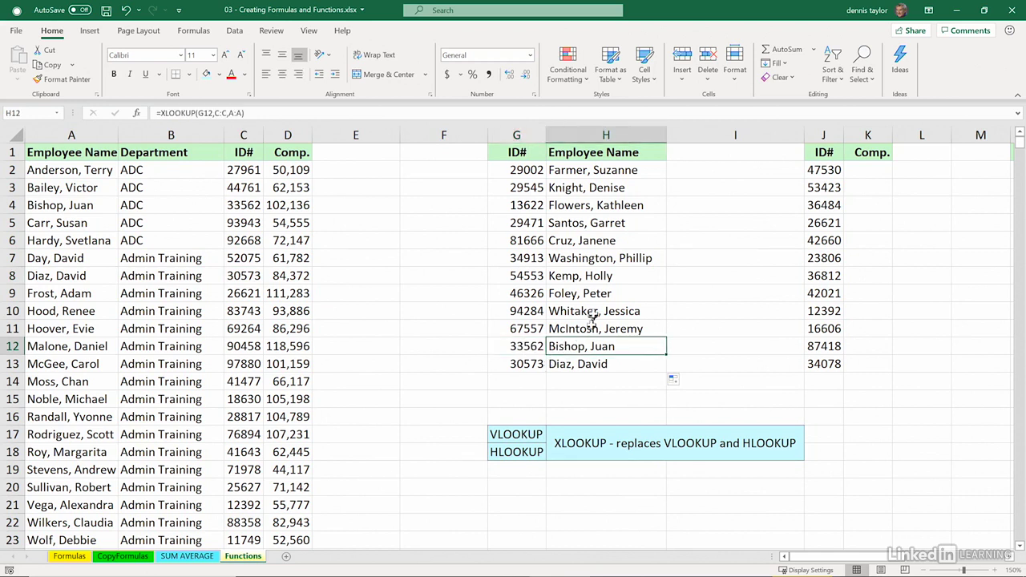
pyautogui.click(583, 170)
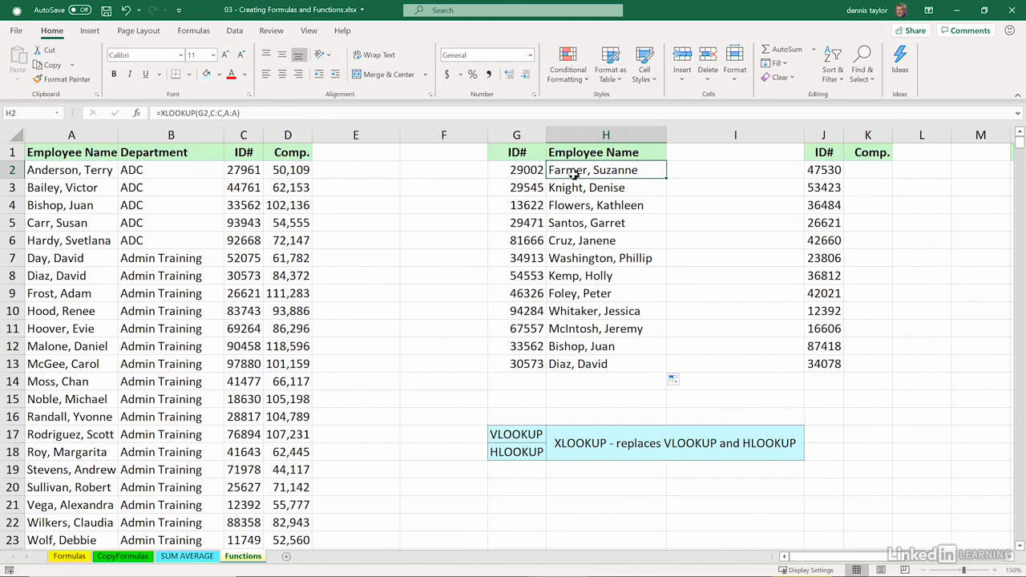
pyautogui.doubleClick(573, 170)
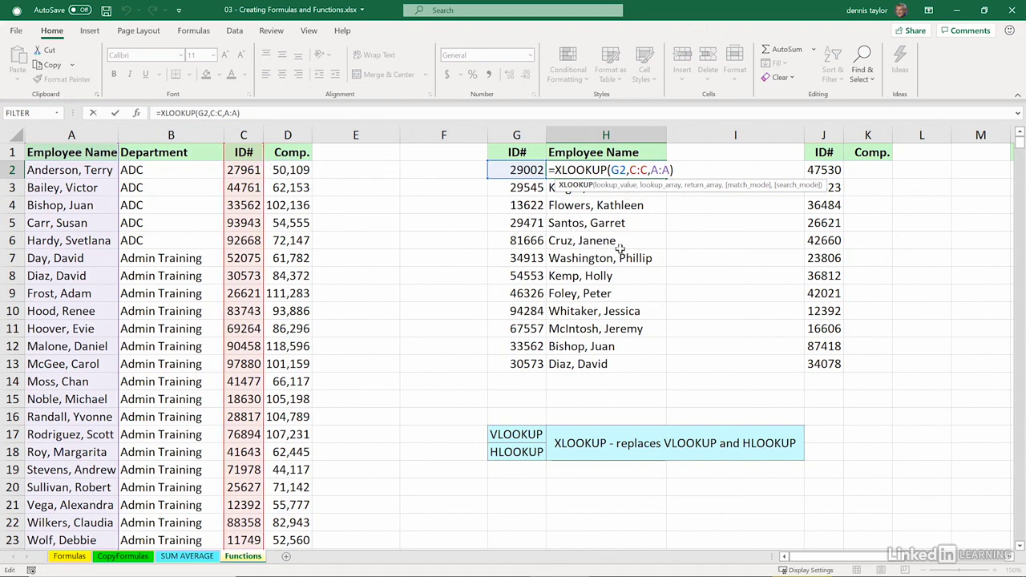
pyautogui.press('Return')
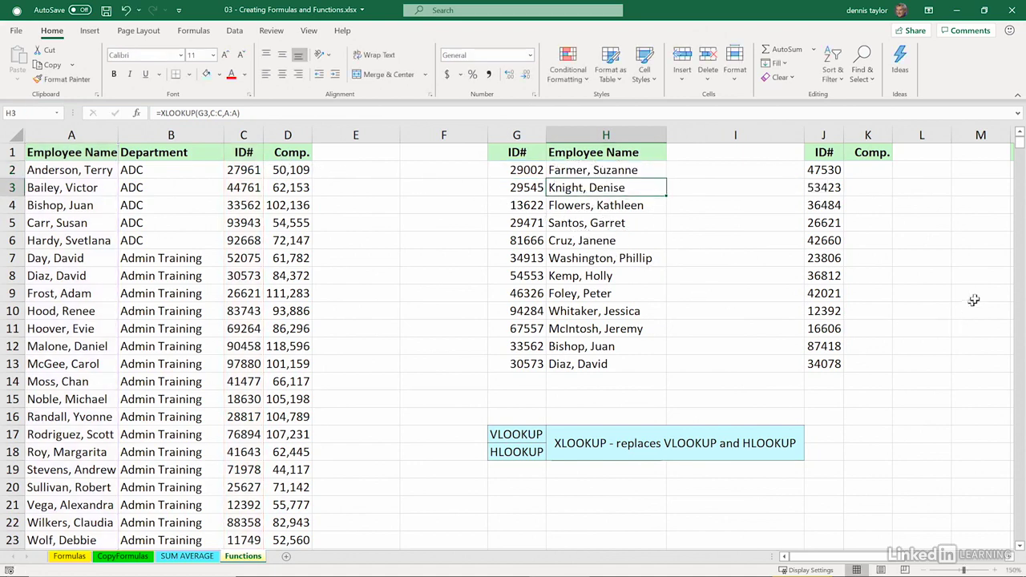
# Step: Enter =XLOOKUP(J2,C:C,D:D) in K2 to find the compensation by ID, and fill the formula down to K13
pyautogui.click(866, 170)
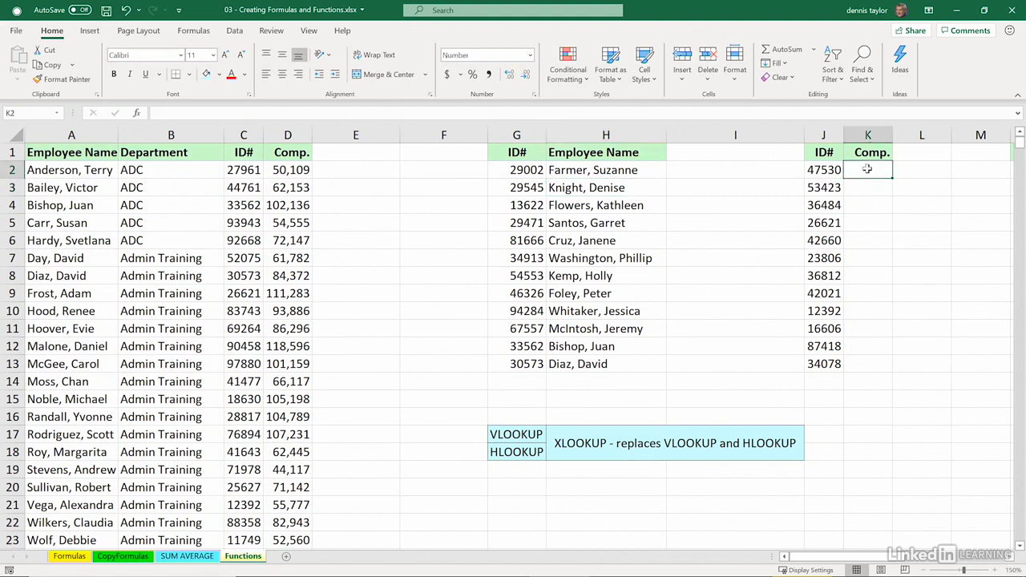
pyautogui.write('=')
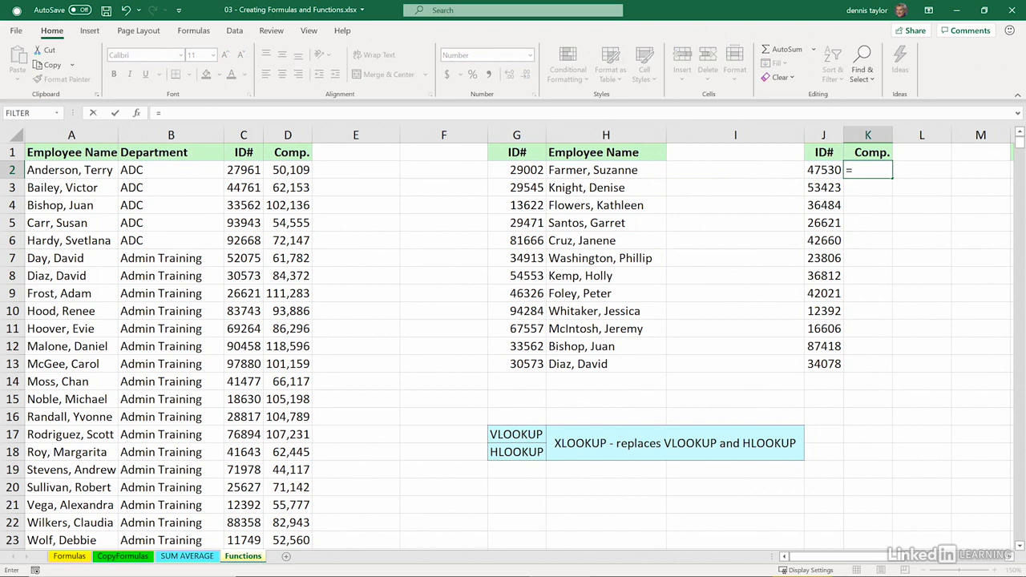
pyautogui.write('xlook')
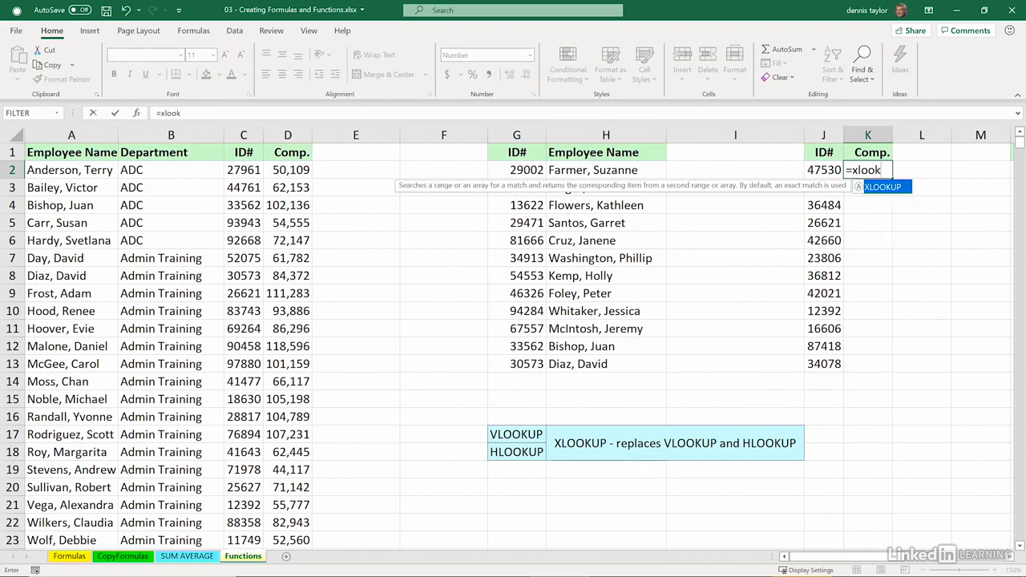
pyautogui.write('up(')
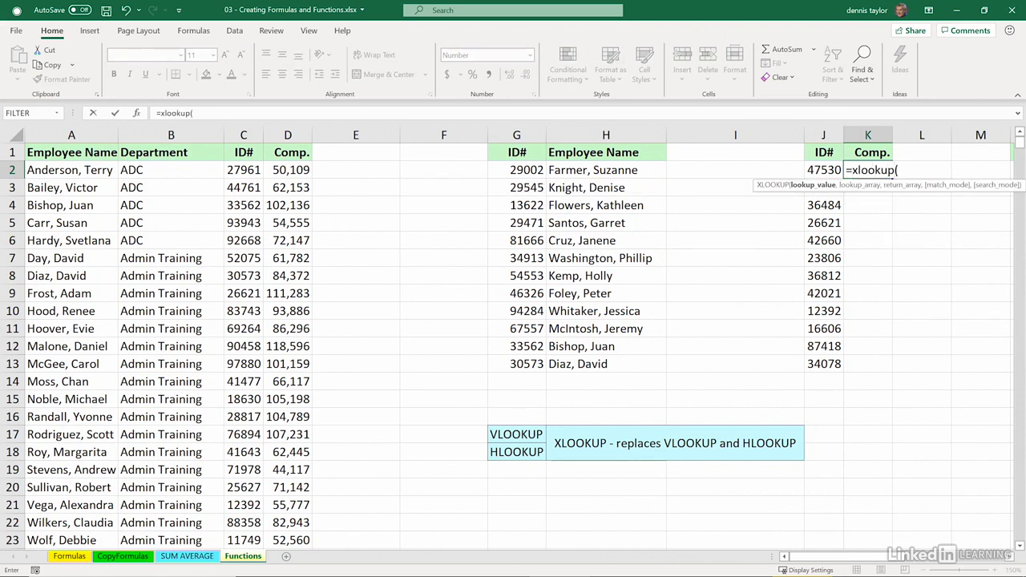
pyautogui.click(818, 170)
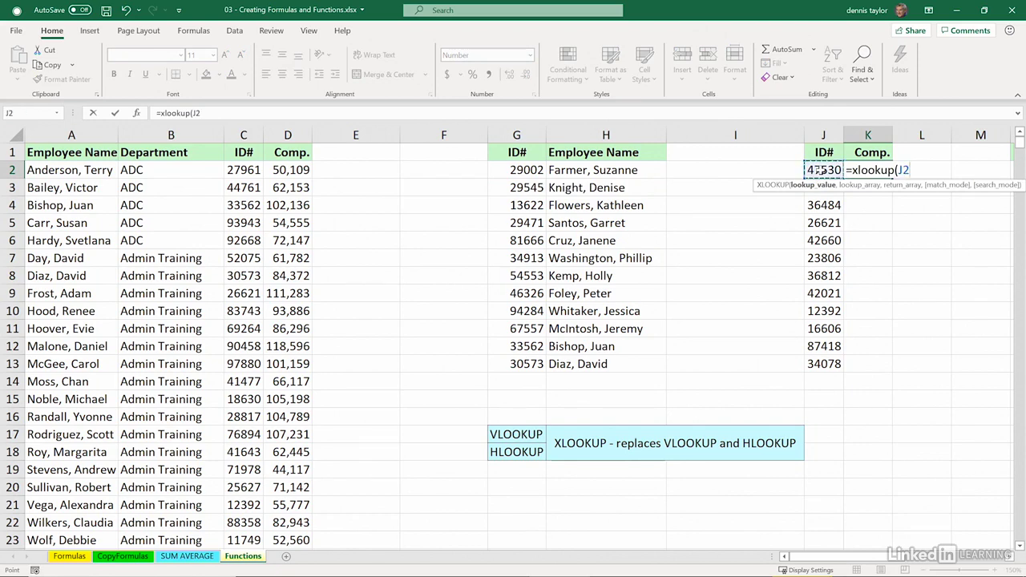
pyautogui.write(',')
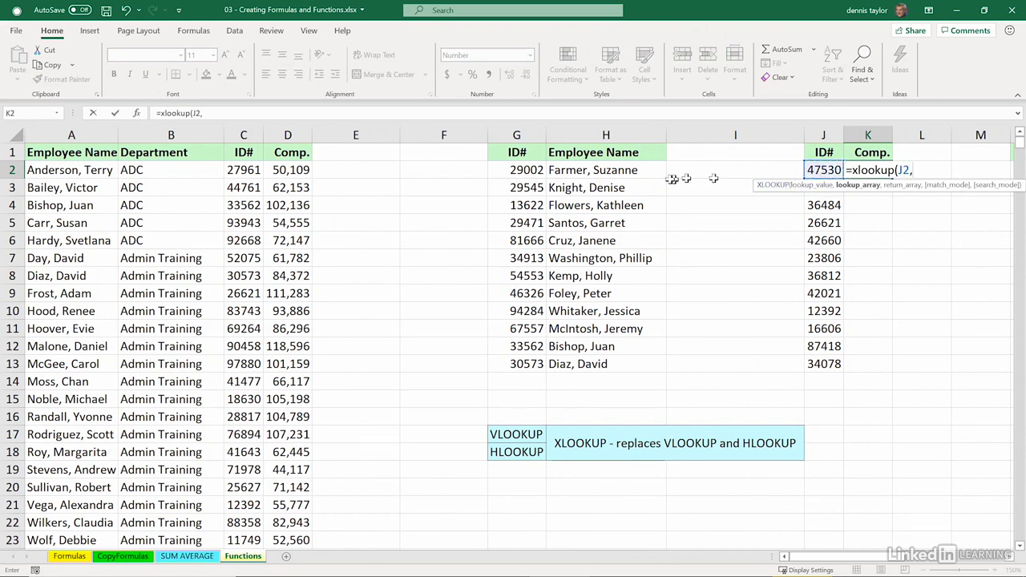
pyautogui.click(242, 135)
pyautogui.write(',')
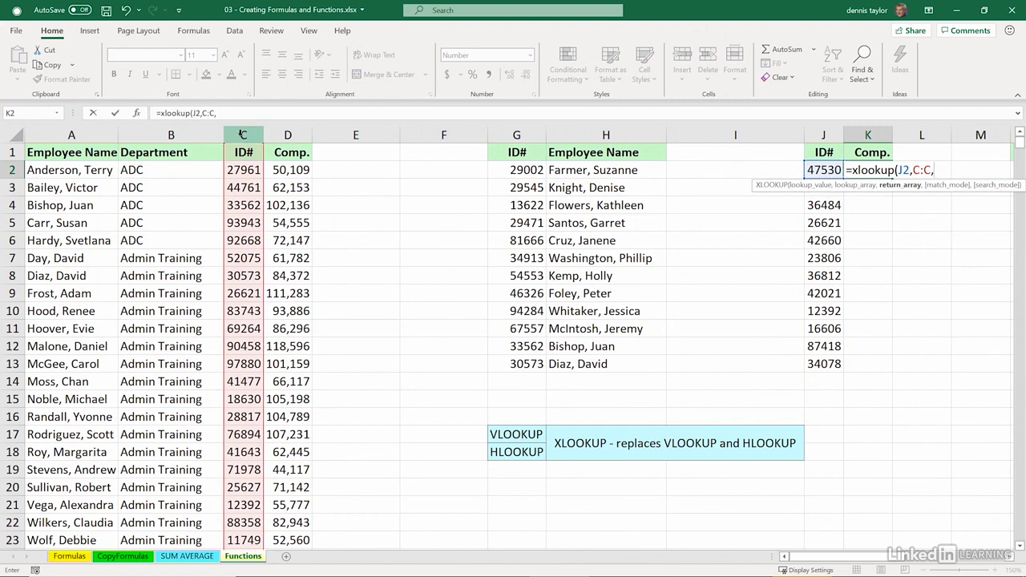
pyautogui.click(273, 134)
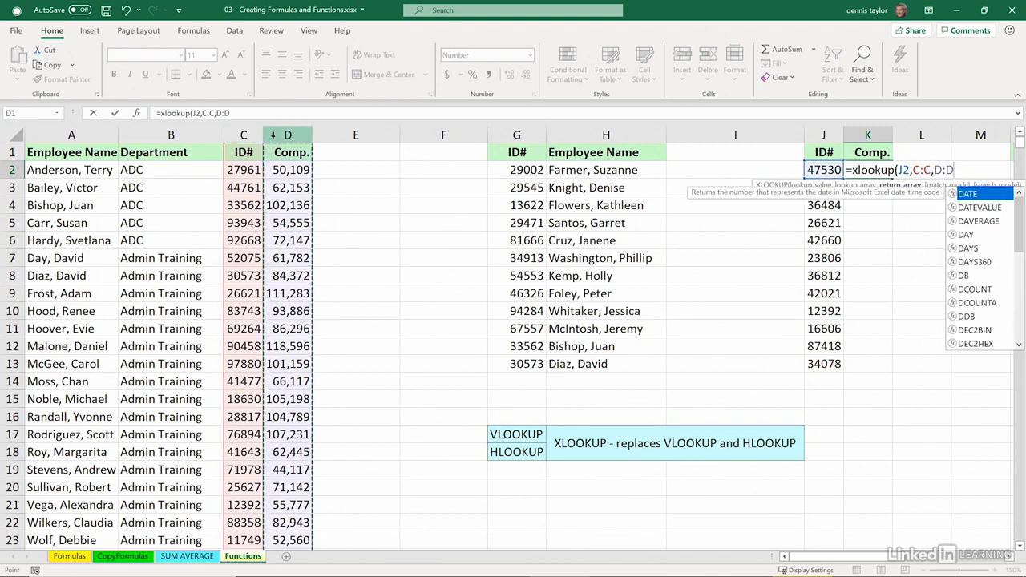
pyautogui.press('Return')
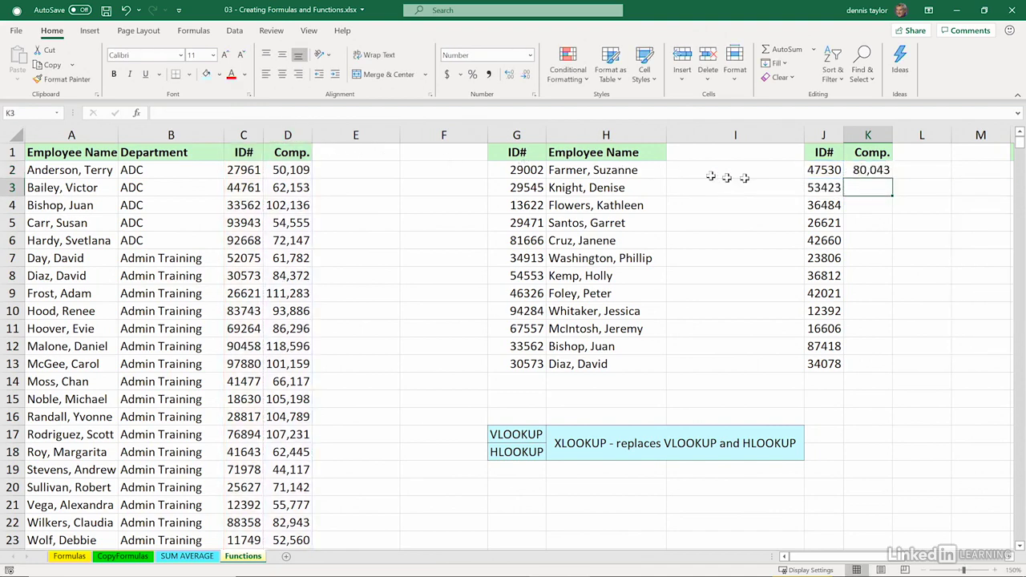
pyautogui.click(876, 170)
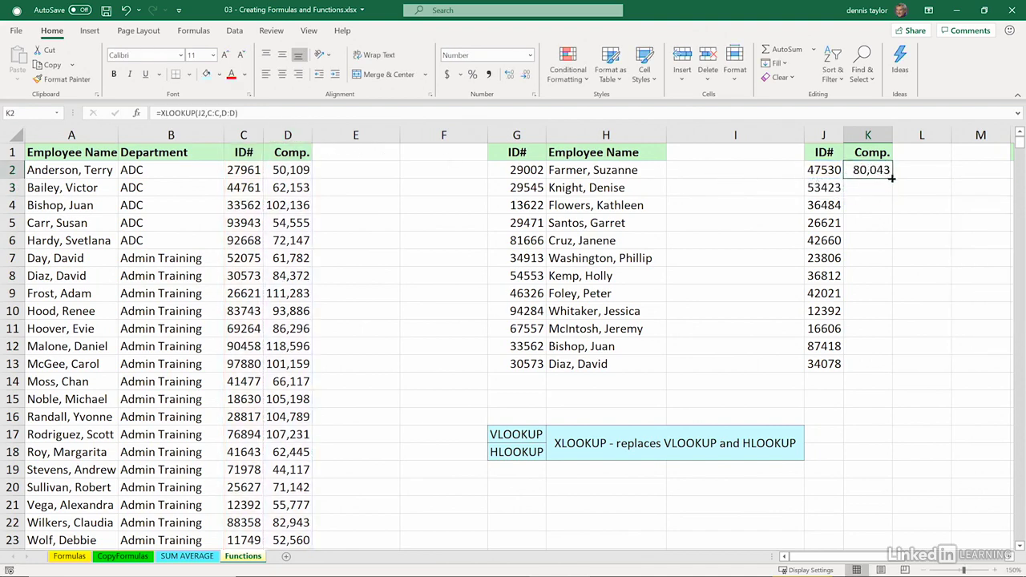
pyautogui.moveTo(891, 178); pyautogui.dragTo(889, 370)
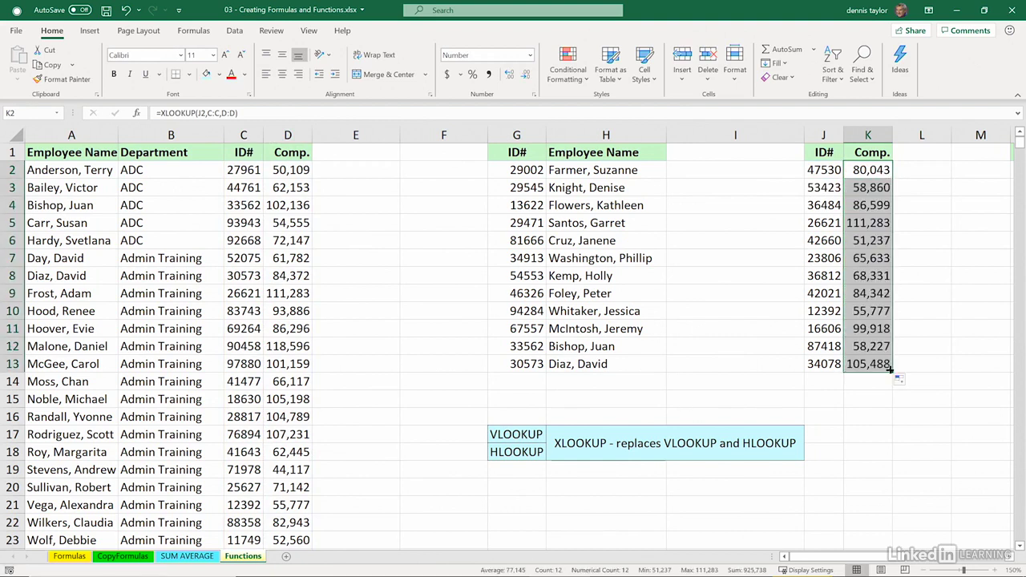
# Step: Compare the compensation in K5 and the ID in J5 with the employee record in row 9
pyautogui.click(856, 223)
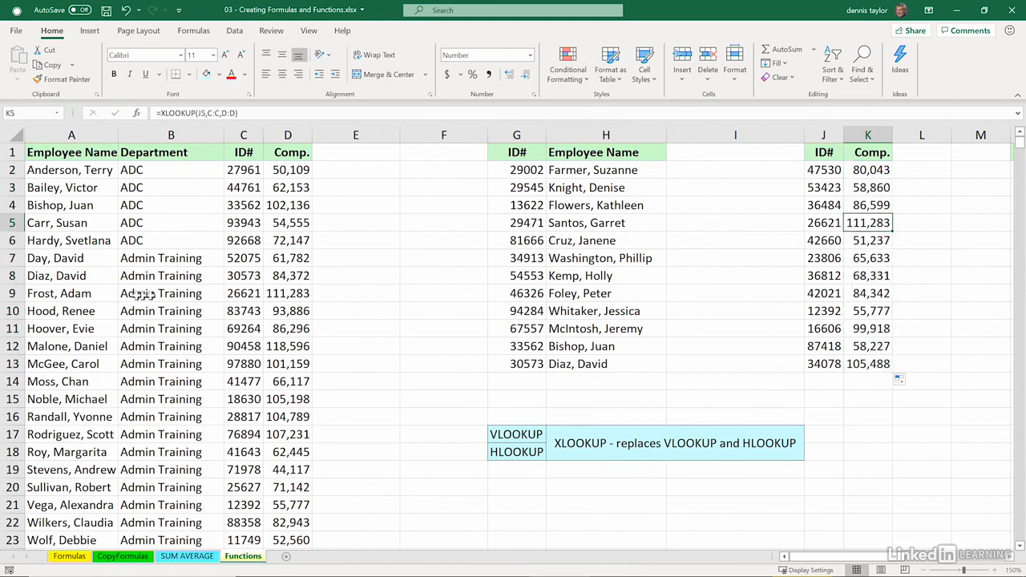
pyautogui.moveTo(72, 294); pyautogui.dragTo(289, 295)
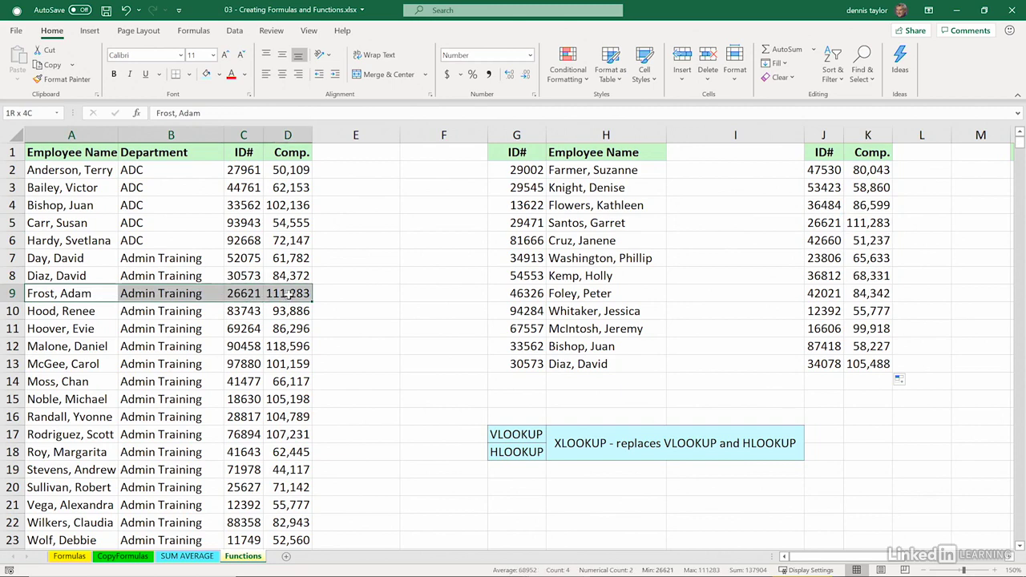
pyautogui.click(815, 225)
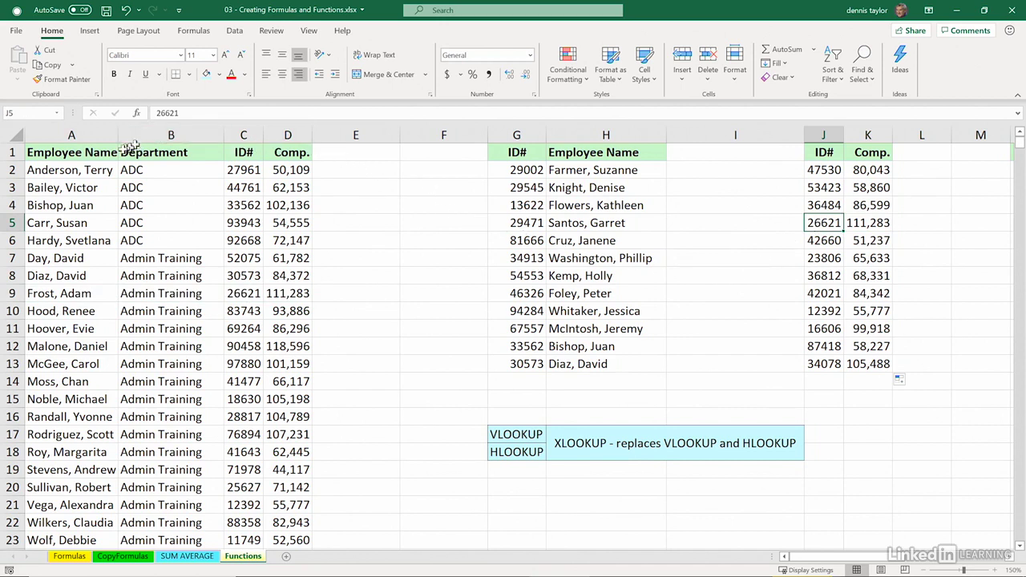
# Step: Return to cell A1 and bring the SS# tables in columns N through Z into view
pyautogui.click(95, 153)
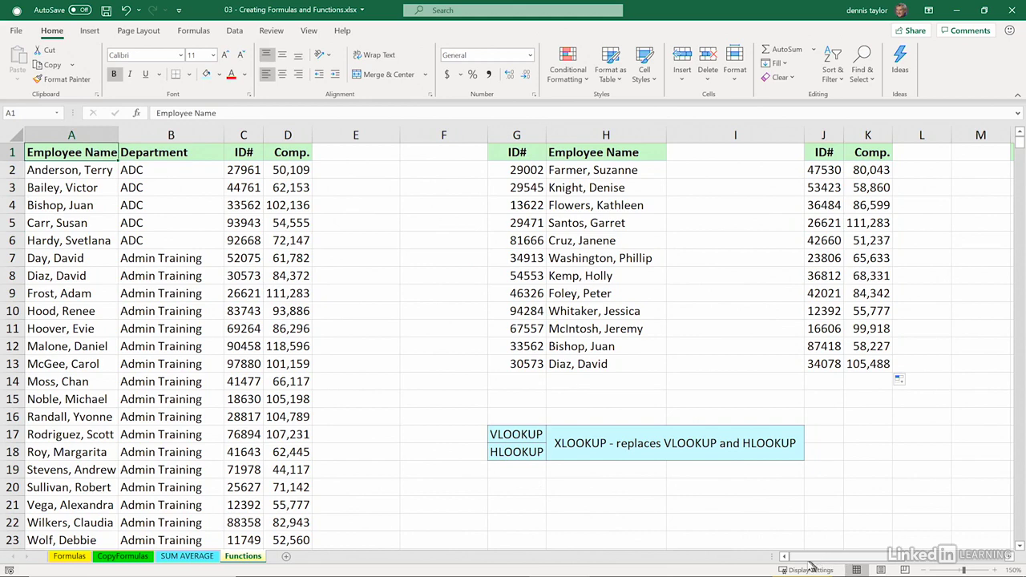
pyautogui.moveTo(807, 563); pyautogui.dragTo(989, 567)
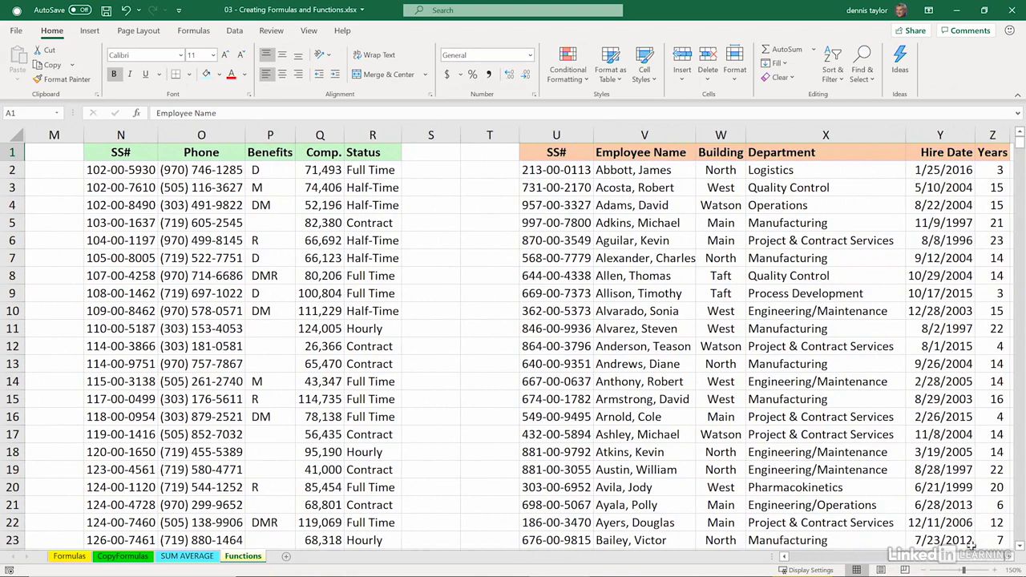